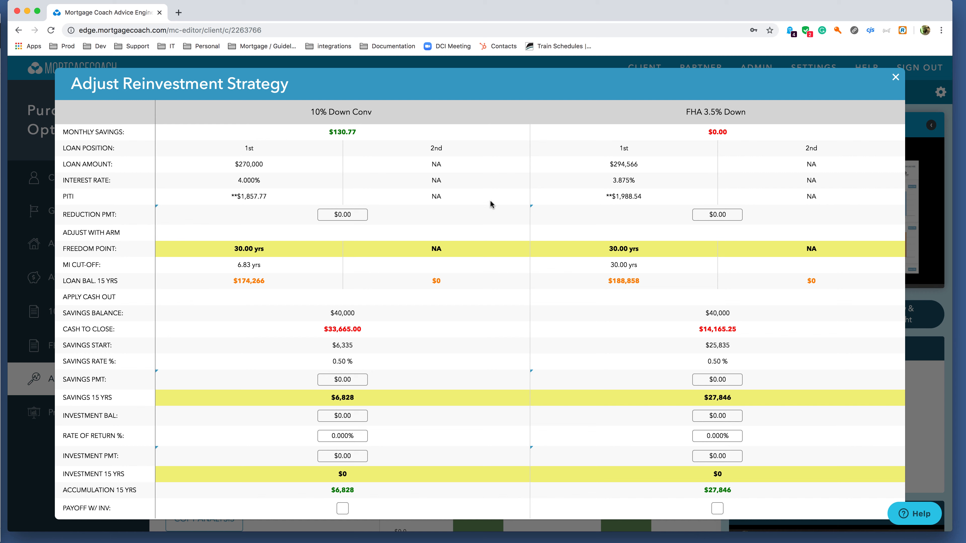
Set the reduction payment of the 10% Down Conv option to $130.77.
{"action": "left_click", "coordinate": [362, 214]}
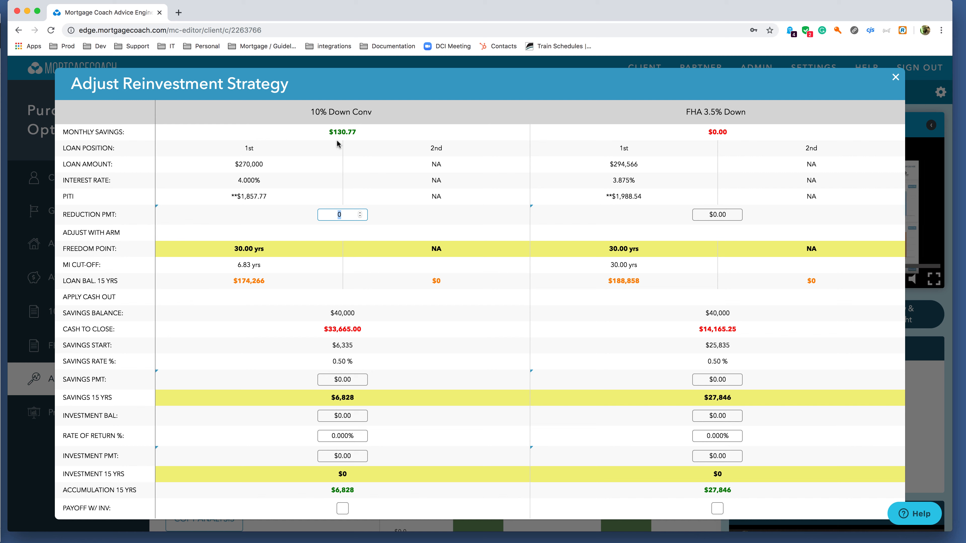
{"action": "type", "text": "130.77"}
{"action": "key", "text": "Tab"}
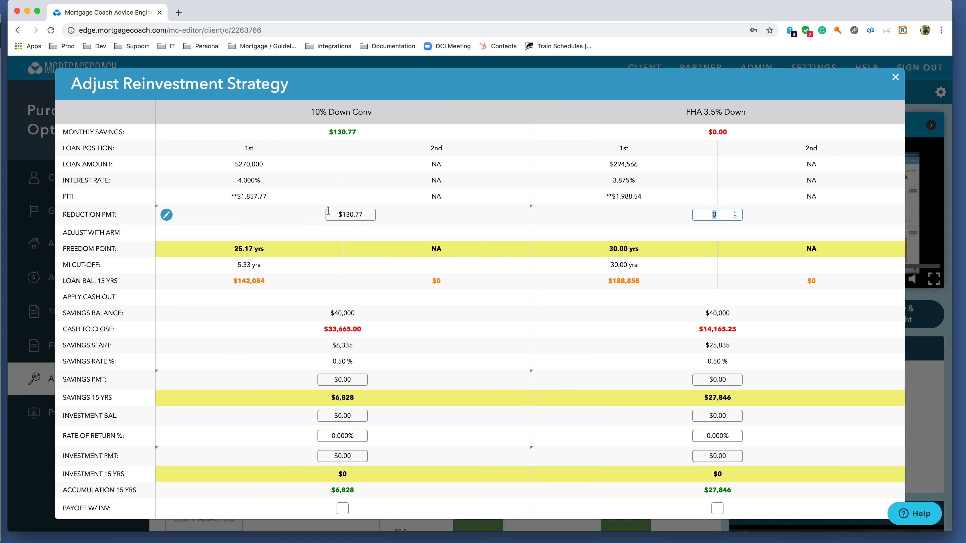
Add a second row to the 10% Down Conv reduction payment schedule and compute 5.33*12 in the Calculator app.
{"action": "left_click", "coordinate": [166, 215]}
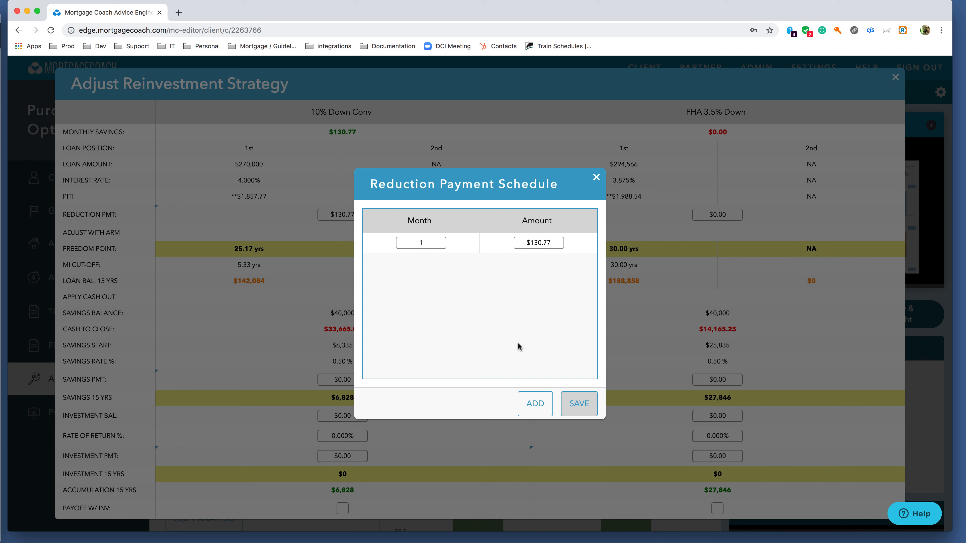
{"action": "left_click", "coordinate": [531, 404]}
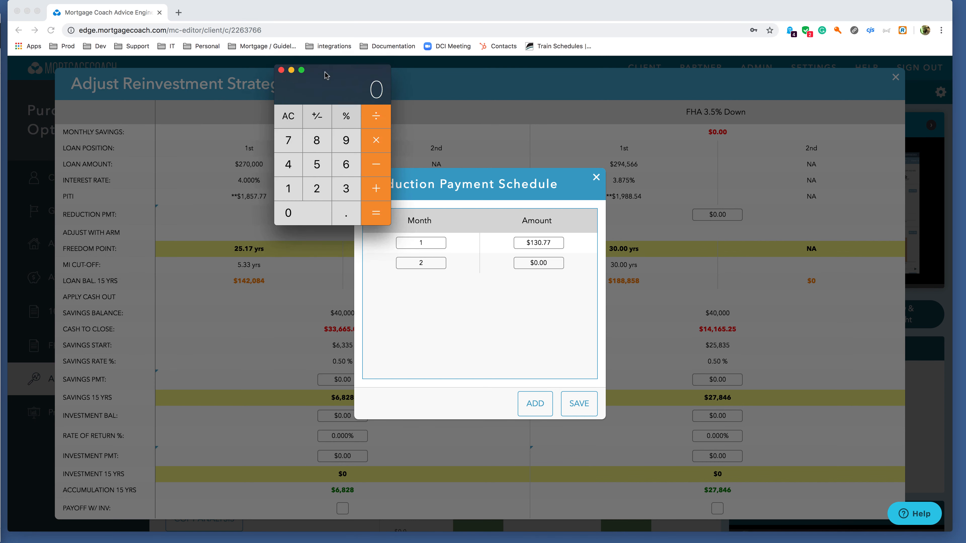
{"action": "left_click_drag", "start_coordinate": [321, 76], "coordinate": [235, 100]}
{"action": "type", "text": "5.33*12"}
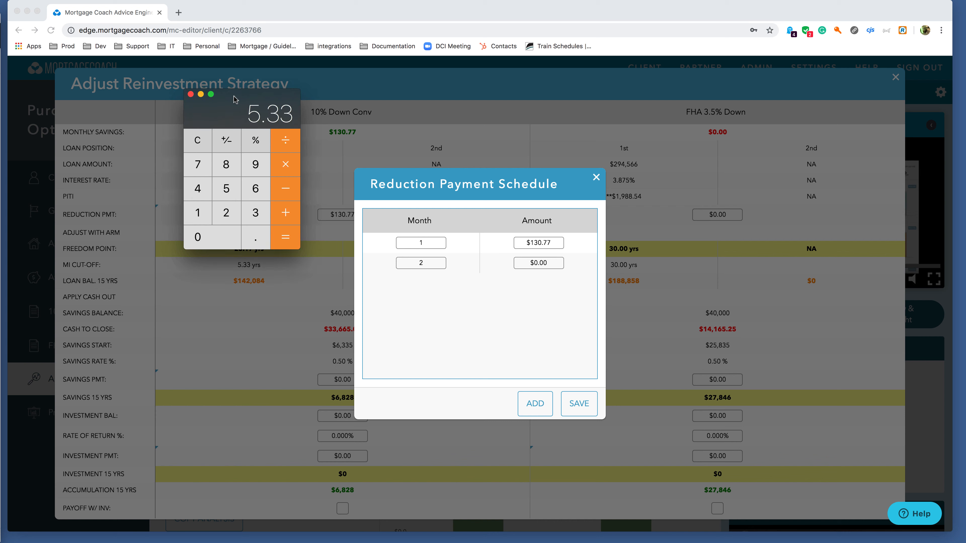
{"action": "key", "text": "Return"}
Set the second reduction payment row to month 64 with an amount of $300.00, then save and close the schedule.
{"action": "left_click", "coordinate": [428, 263]}
{"action": "double_click", "coordinate": [429, 264]}
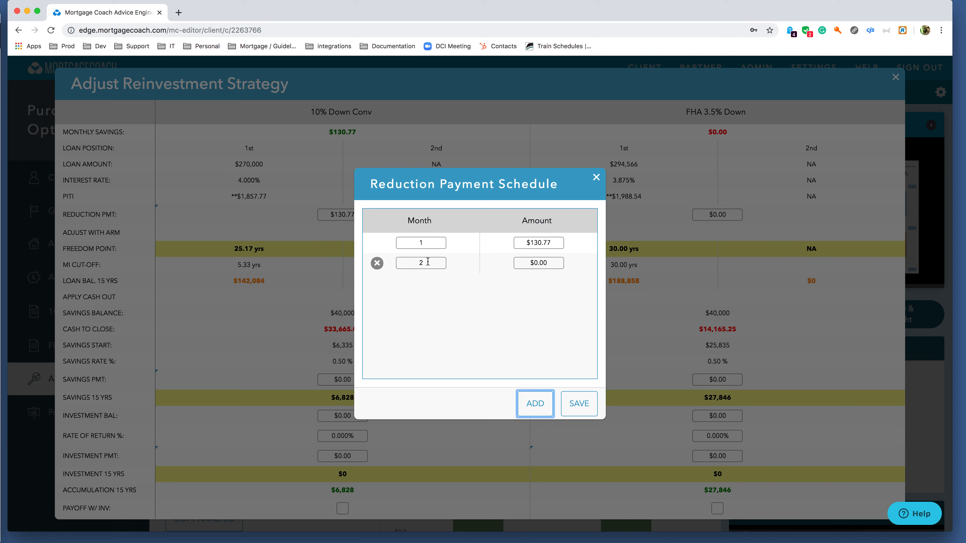
{"action": "type", "text": "64"}
{"action": "key", "text": "Tab"}
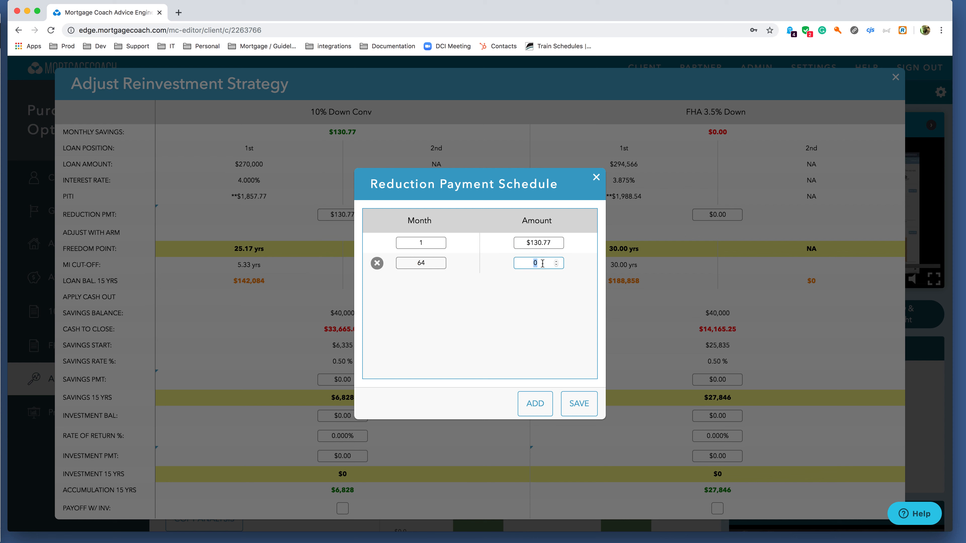
{"action": "type", "text": "300"}
{"action": "key", "text": "Tab"}
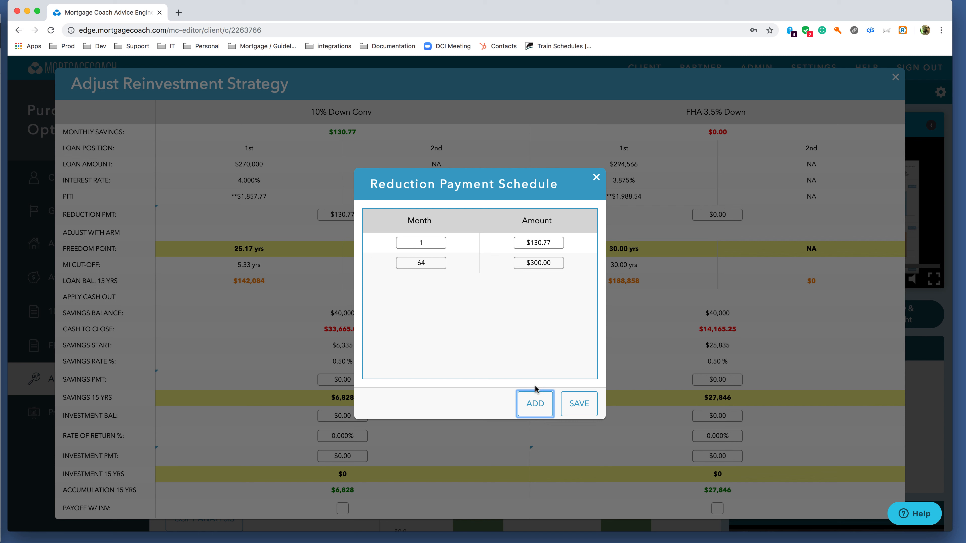
{"action": "left_click", "coordinate": [579, 404]}
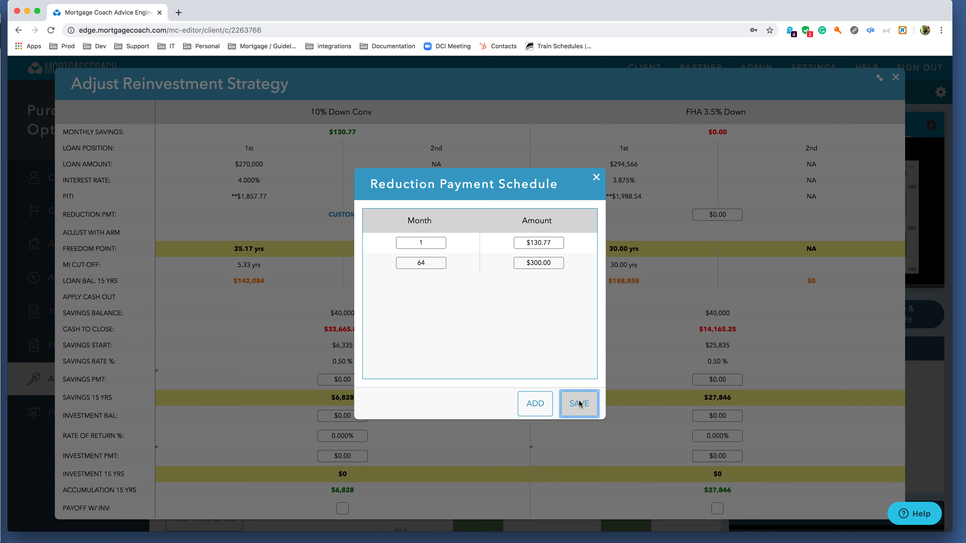
{"action": "left_click", "coordinate": [596, 178]}
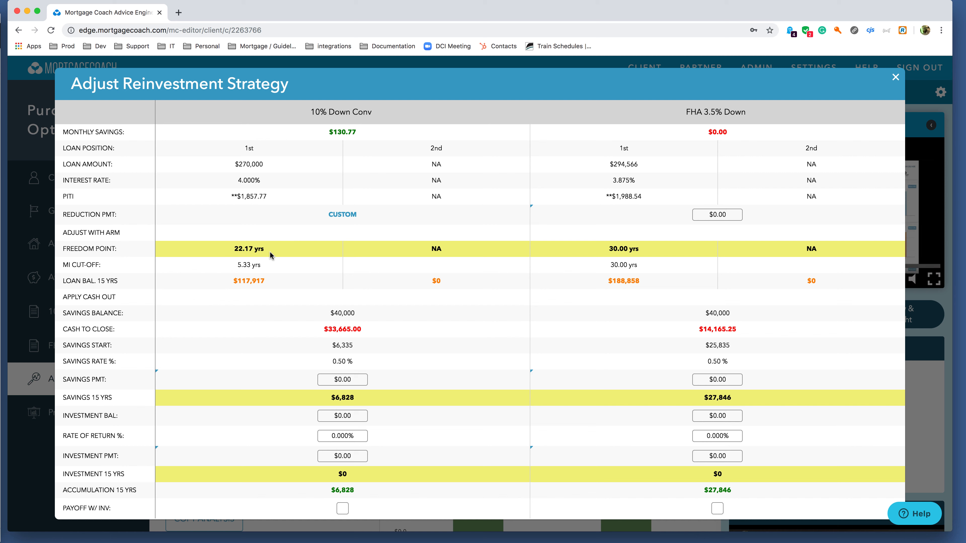
Add a month 120 row with $0.00 to the 10% Down Conv reduction payment schedule, then save and close it.
{"action": "left_click", "coordinate": [343, 215]}
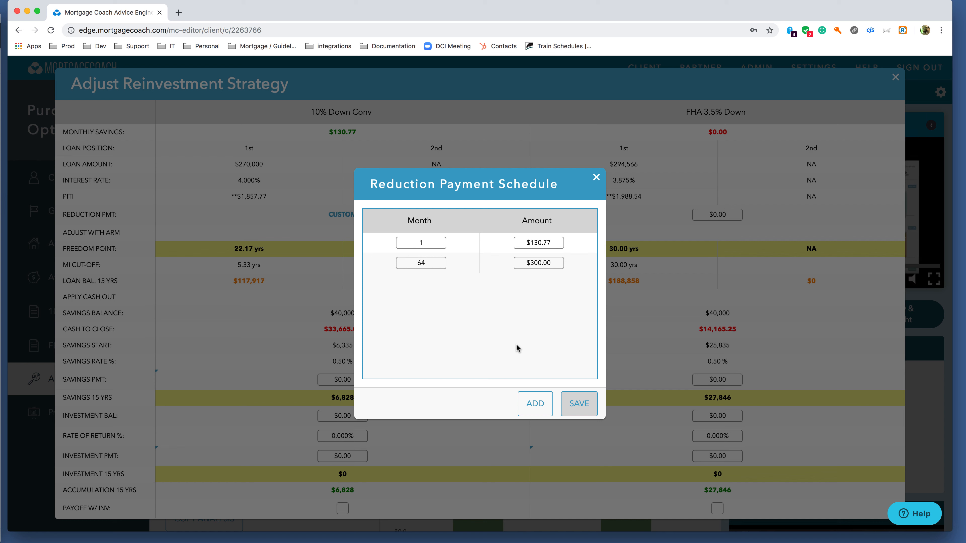
{"action": "left_click", "coordinate": [535, 403]}
{"action": "double_click", "coordinate": [435, 283]}
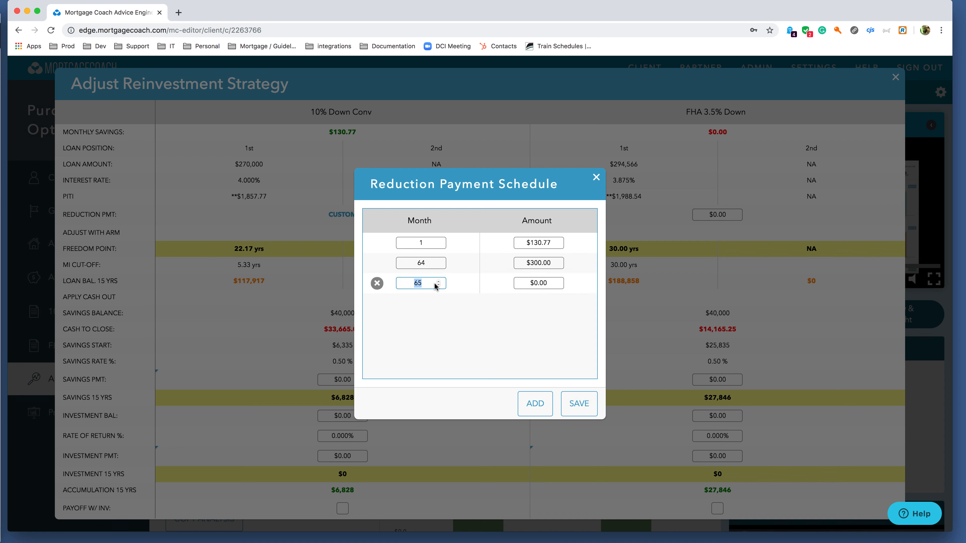
{"action": "type", "text": "120"}
{"action": "key", "text": "Tab"}
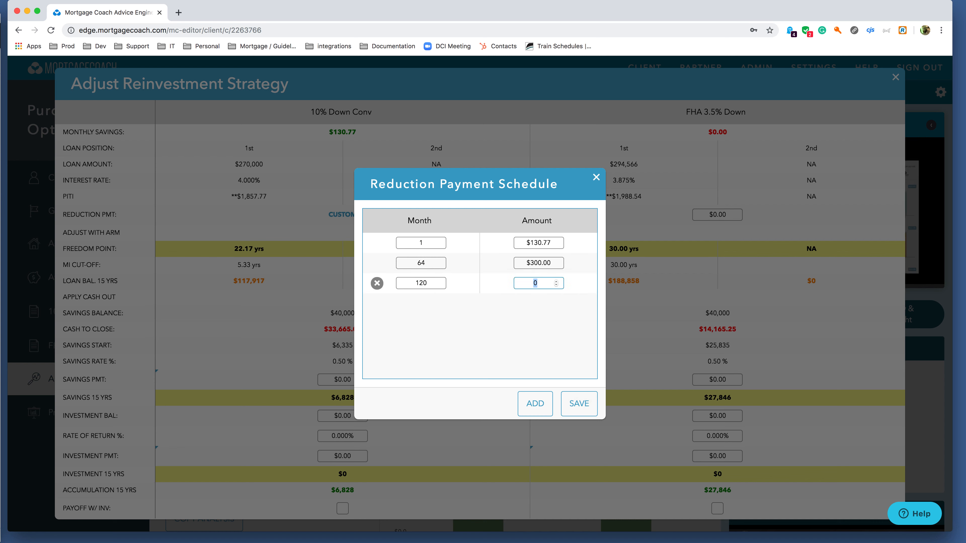
{"action": "left_click", "coordinate": [532, 333]}
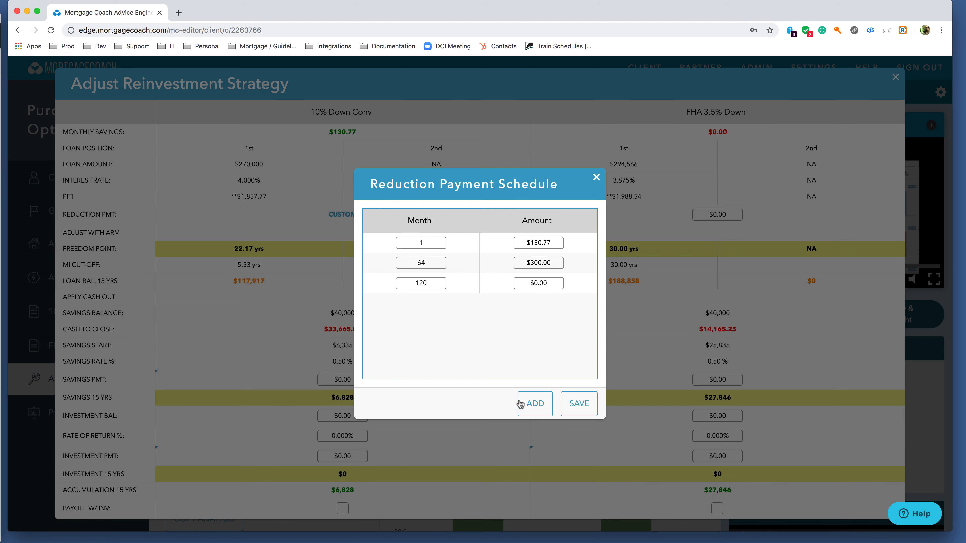
{"action": "left_click", "coordinate": [581, 402]}
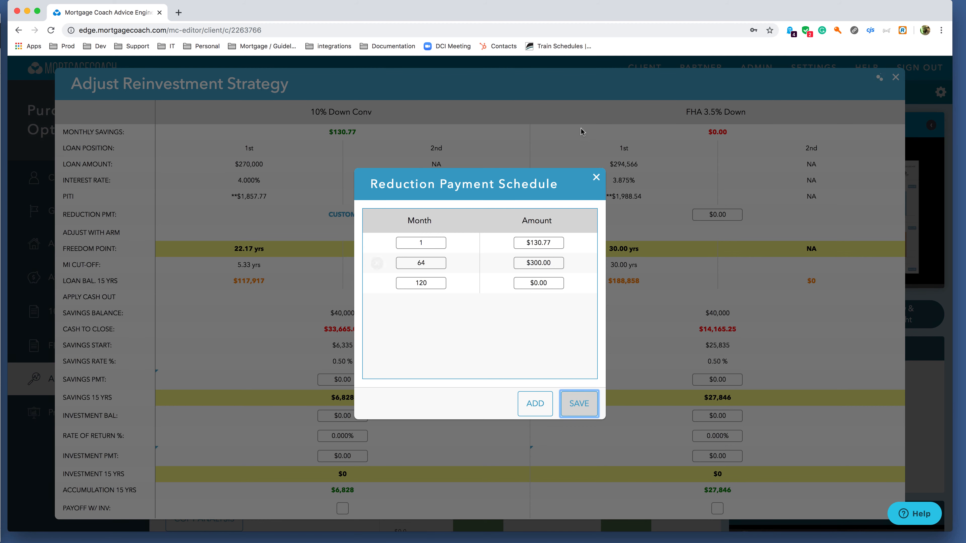
{"action": "left_click", "coordinate": [596, 178]}
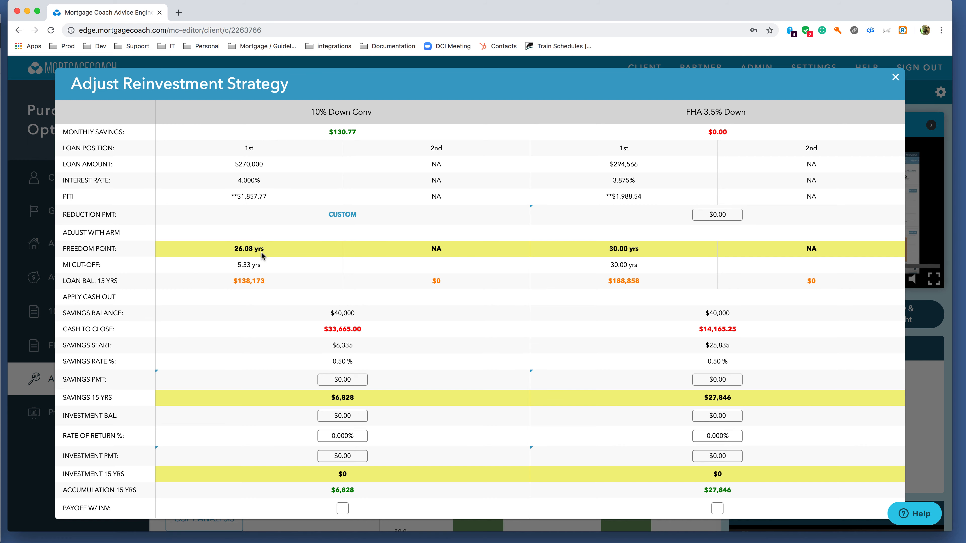
Review the rows of the custom reduction payment schedule for 10% Down Conv and close it.
{"action": "left_click", "coordinate": [341, 215]}
{"action": "mouse_move", "coordinate": [430, 290]}
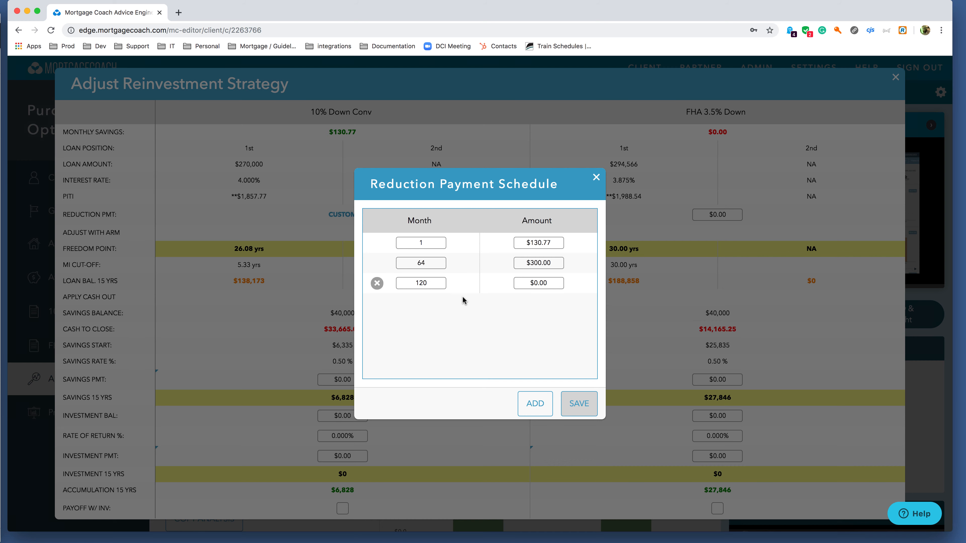
{"action": "left_click", "coordinate": [595, 177]}
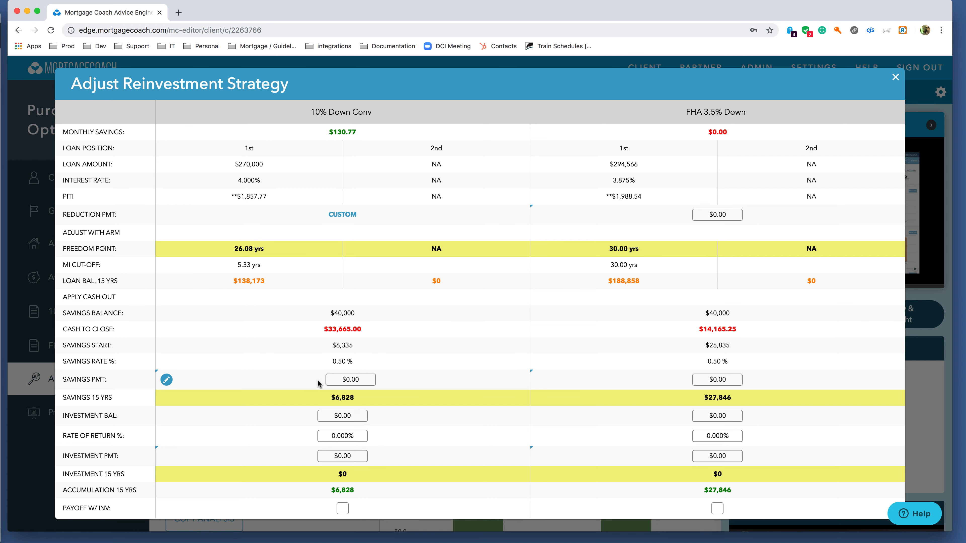
Schedule a $300.00 savings payment starting in month 120 for the 10% Down Conv option and save it.
{"action": "left_click", "coordinate": [167, 380]}
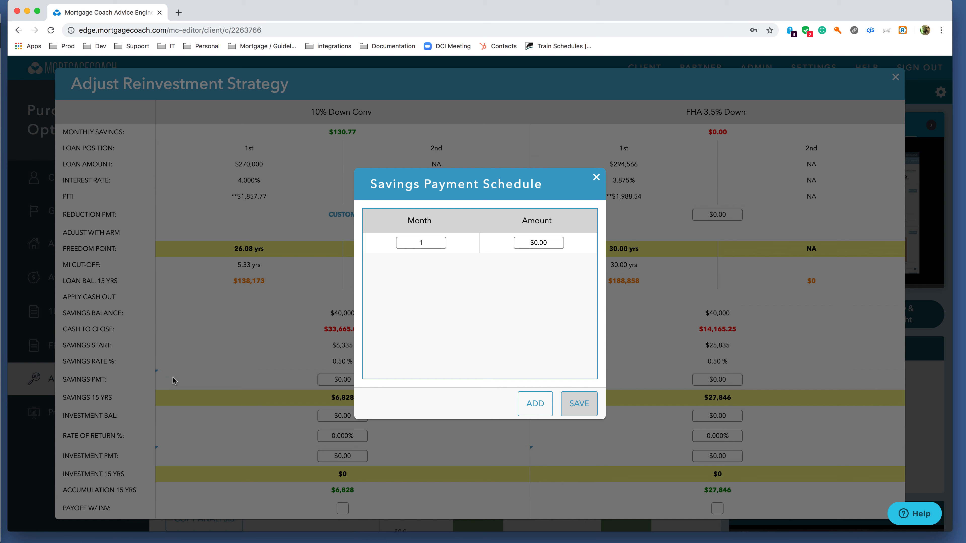
{"action": "double_click", "coordinate": [428, 242]}
{"action": "type", "text": "120"}
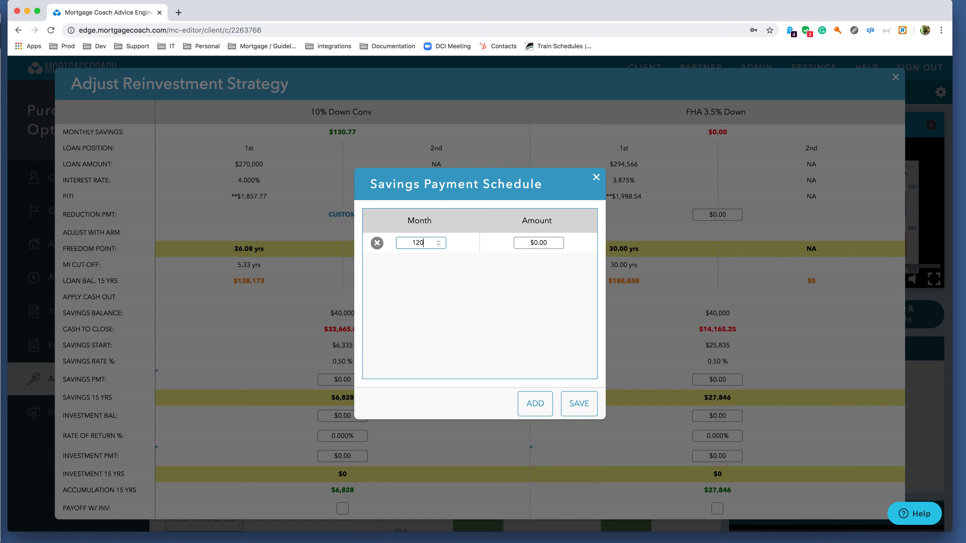
{"action": "key", "text": "Tab"}
{"action": "type", "text": "300"}
{"action": "key", "text": "Tab"}
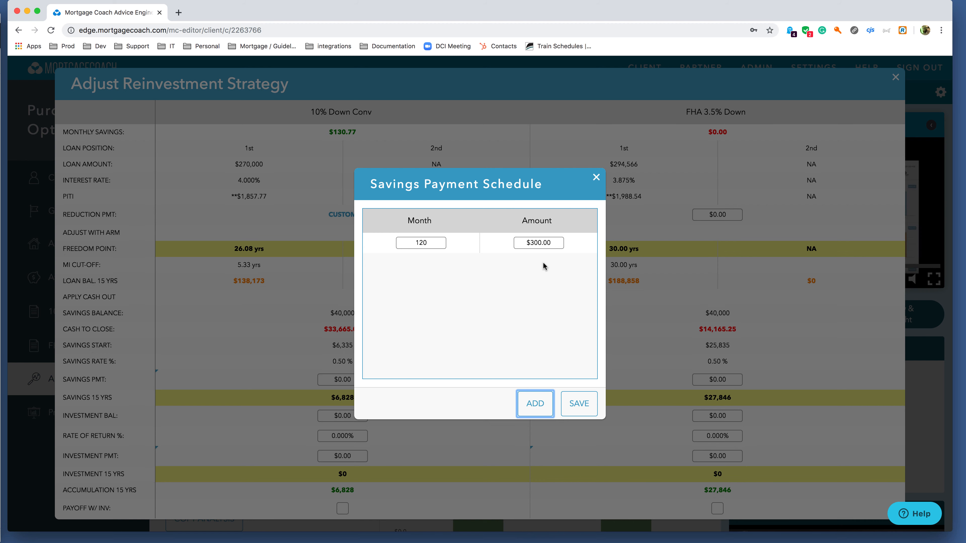
{"action": "left_click", "coordinate": [576, 404]}
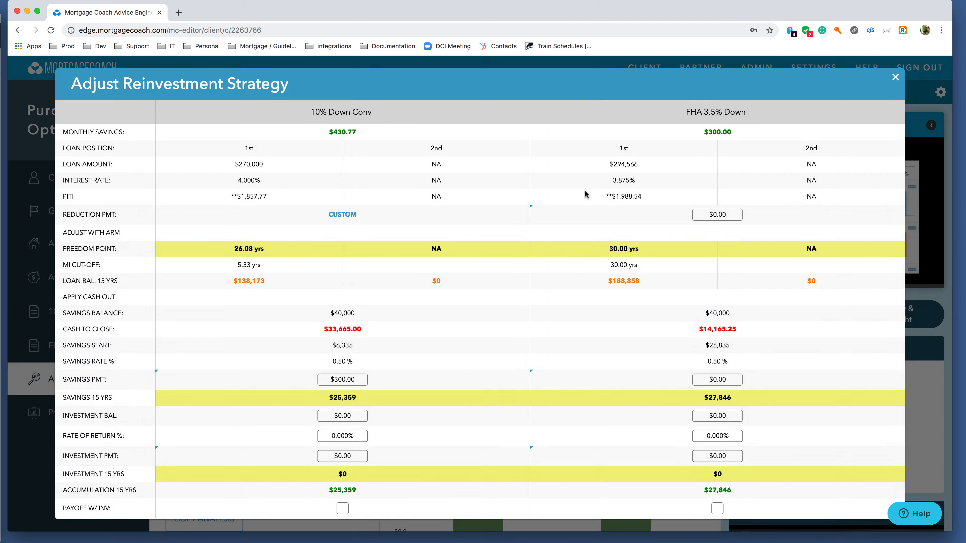
In the FHA 3.5% Down savings payment schedule, enter $5,000.00 for month 12 and add a $0.00 row for month 13.
{"action": "mouse_move", "coordinate": [595, 208]}
{"action": "left_click", "coordinate": [541, 380]}
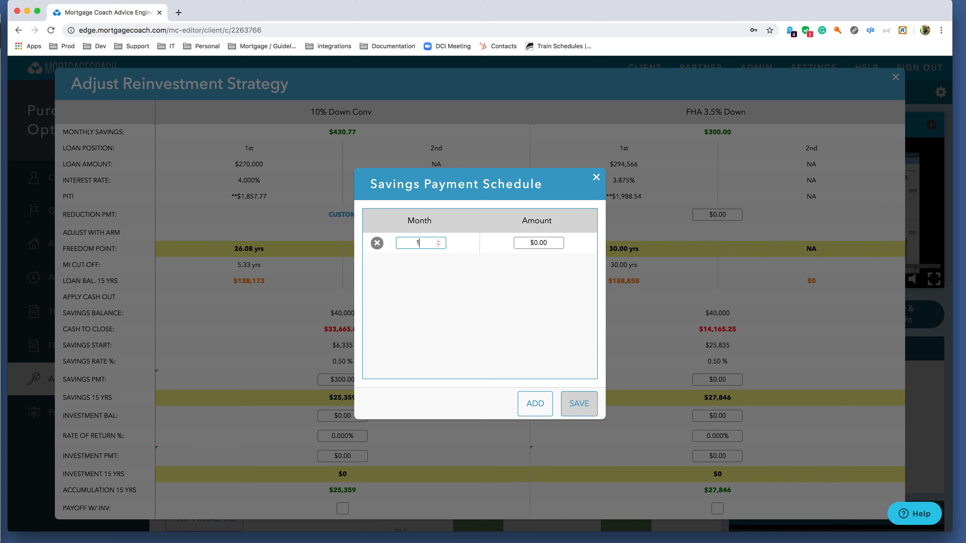
{"action": "type", "text": "12"}
{"action": "key", "text": "Tab"}
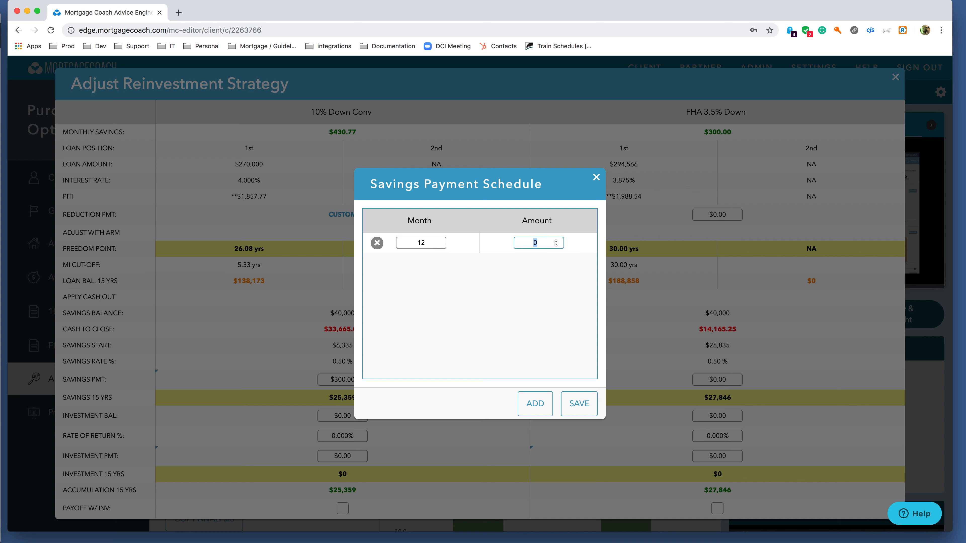
{"action": "type", "text": "5000"}
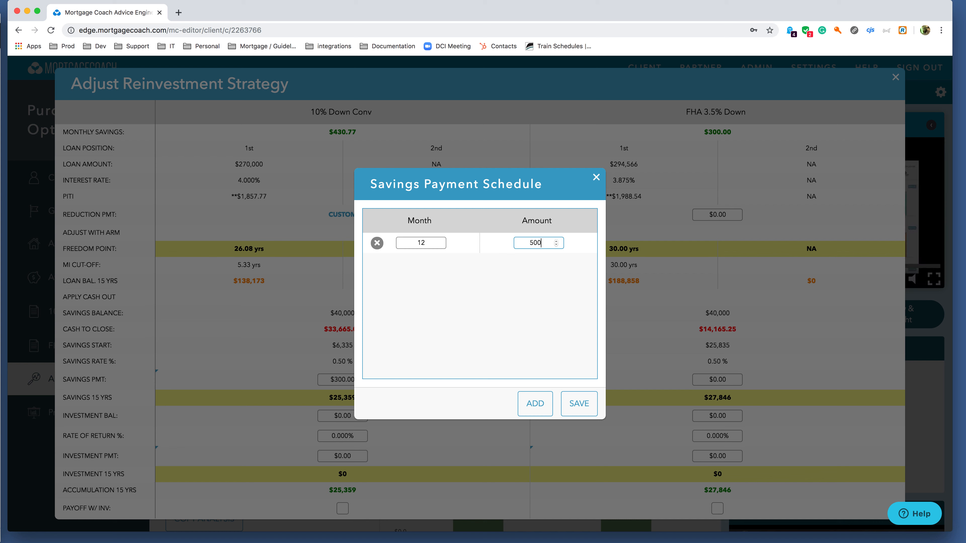
{"action": "key", "text": "Tab"}
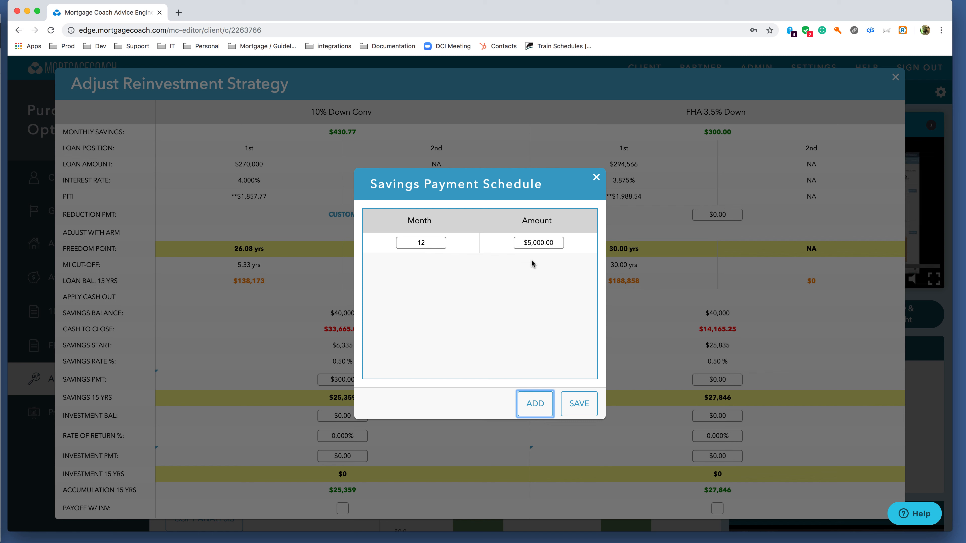
{"action": "left_click", "coordinate": [539, 400]}
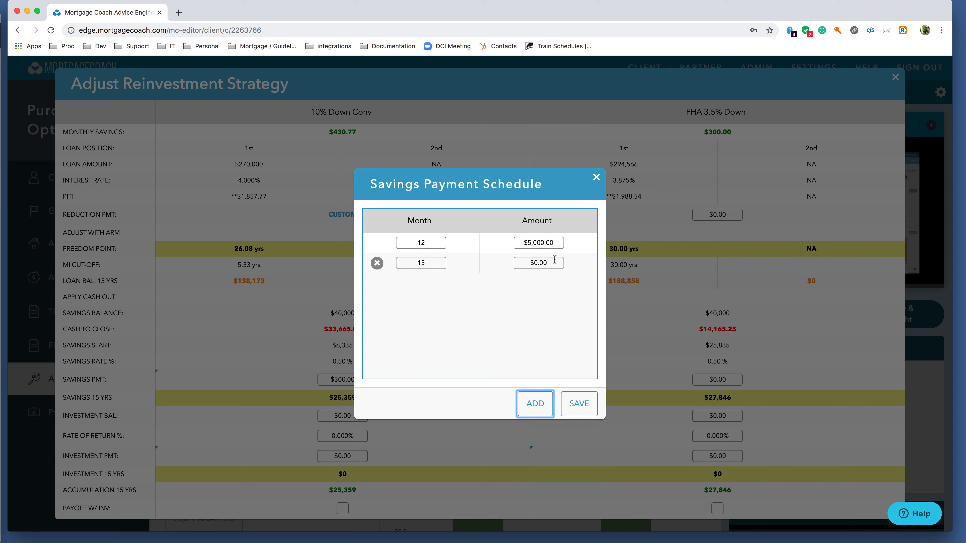
Add savings rows of $5,000.00 in month 24 and $0.00 in month 25, then save and close the schedule.
{"action": "left_click", "coordinate": [534, 402]}
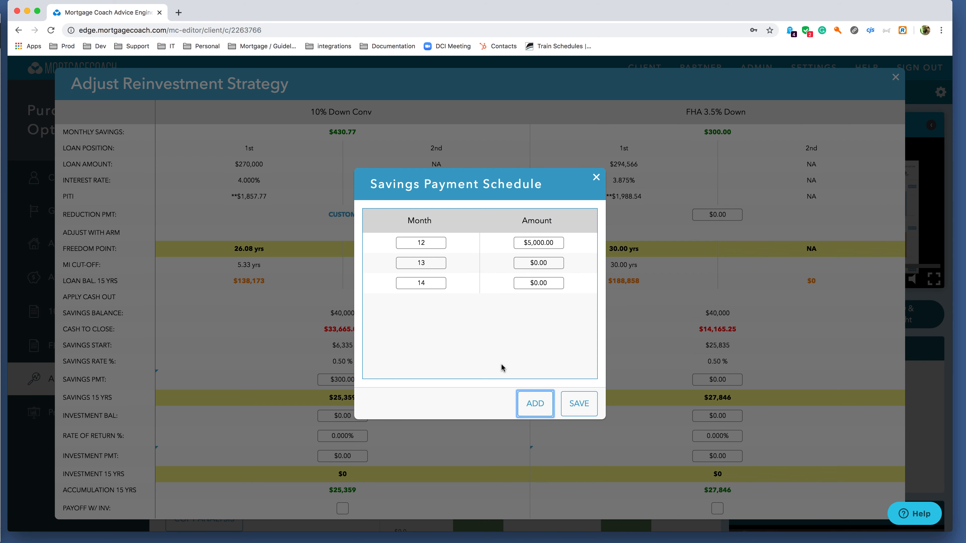
{"action": "double_click", "coordinate": [432, 282]}
{"action": "type", "text": "24"}
{"action": "key", "text": "Tab"}
{"action": "type", "text": "5000"}
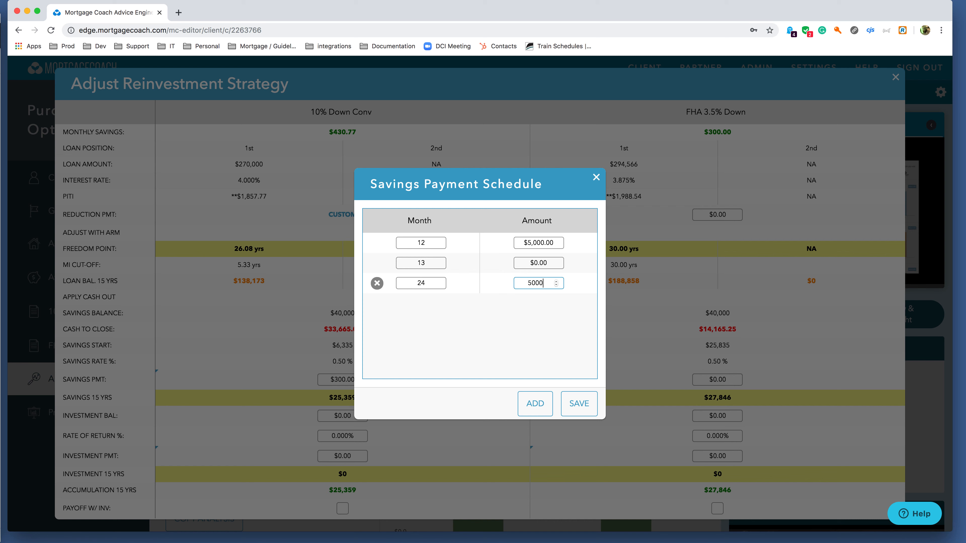
{"action": "key", "text": "Tab"}
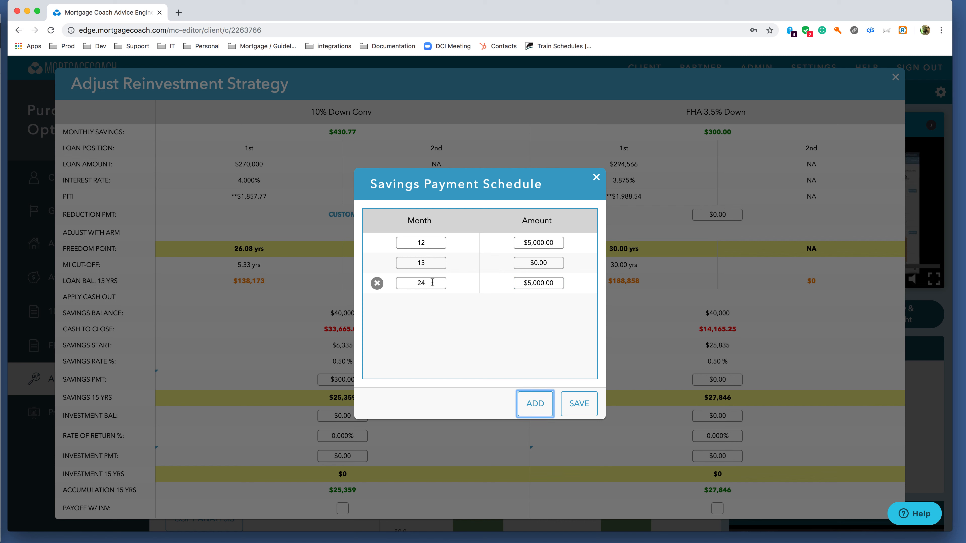
{"action": "left_click", "coordinate": [531, 402]}
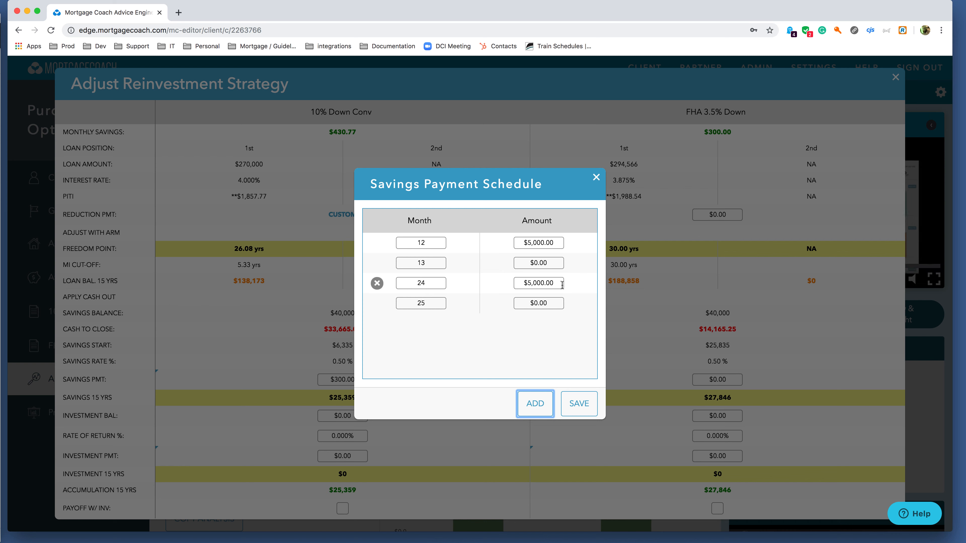
{"action": "left_click", "coordinate": [574, 404]}
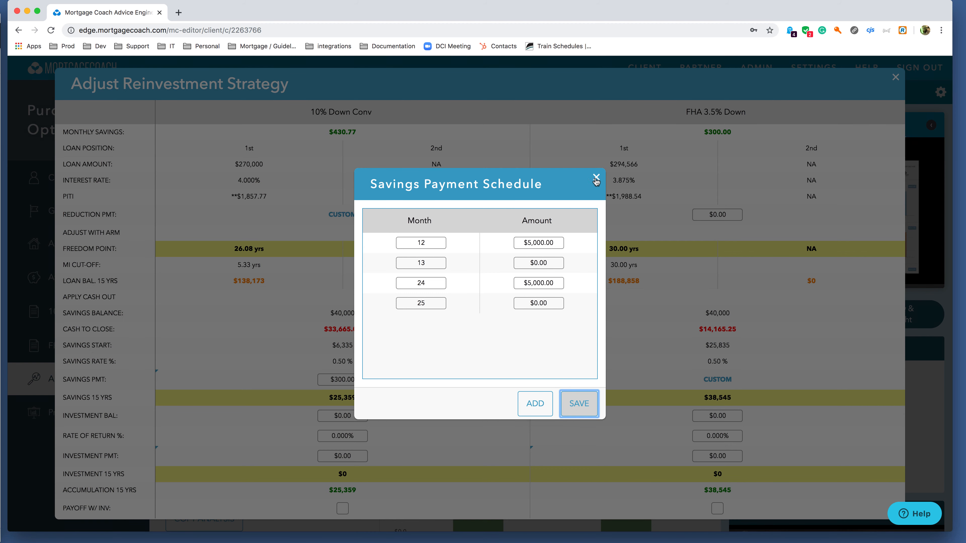
{"action": "left_click", "coordinate": [596, 178]}
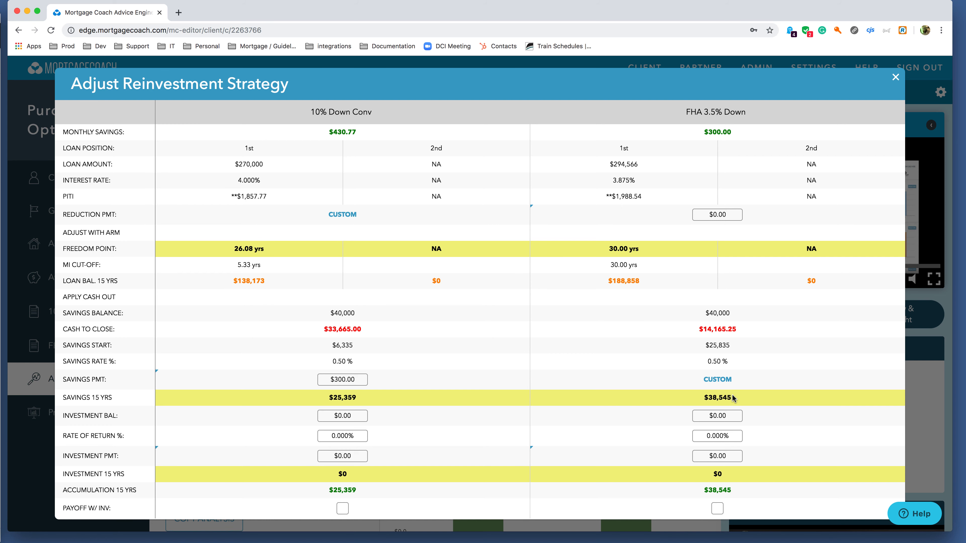
Reopen the custom savings payment schedule of the FHA 3.5% Down option.
{"action": "left_click", "coordinate": [721, 379]}
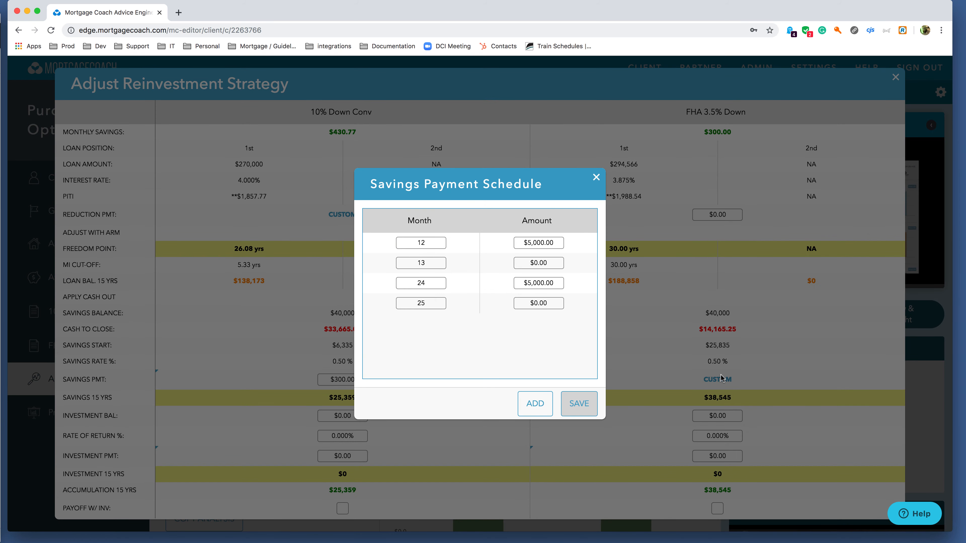